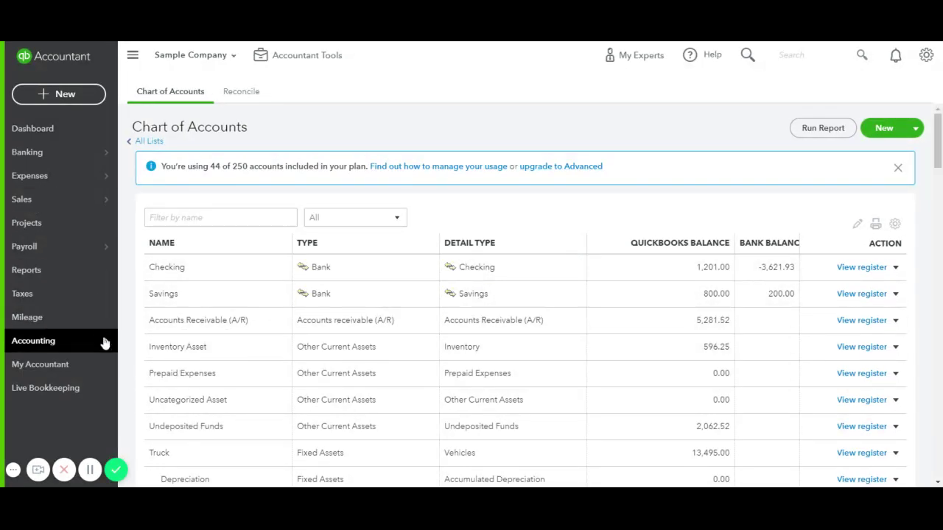
Step: Open the Chart of Accounts from the Accounting menu in the sidebar
mouse_move(99, 346)
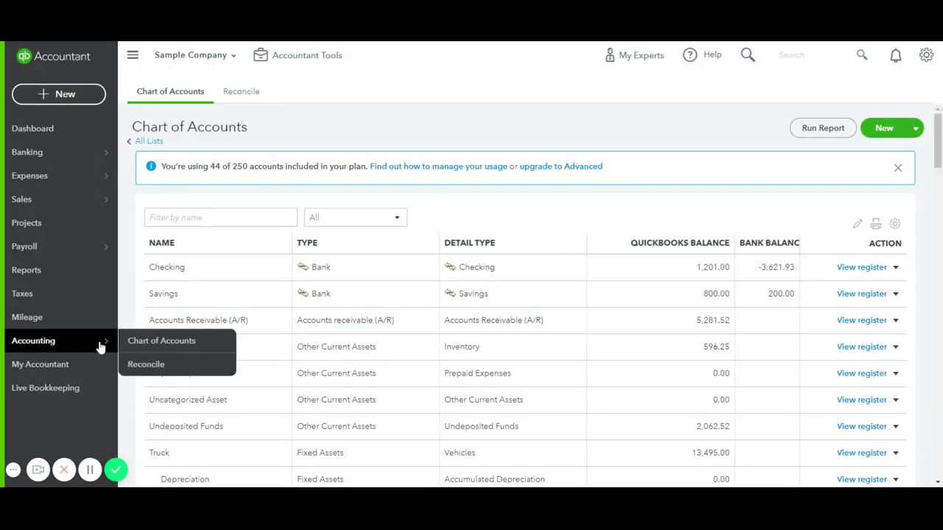
click(140, 341)
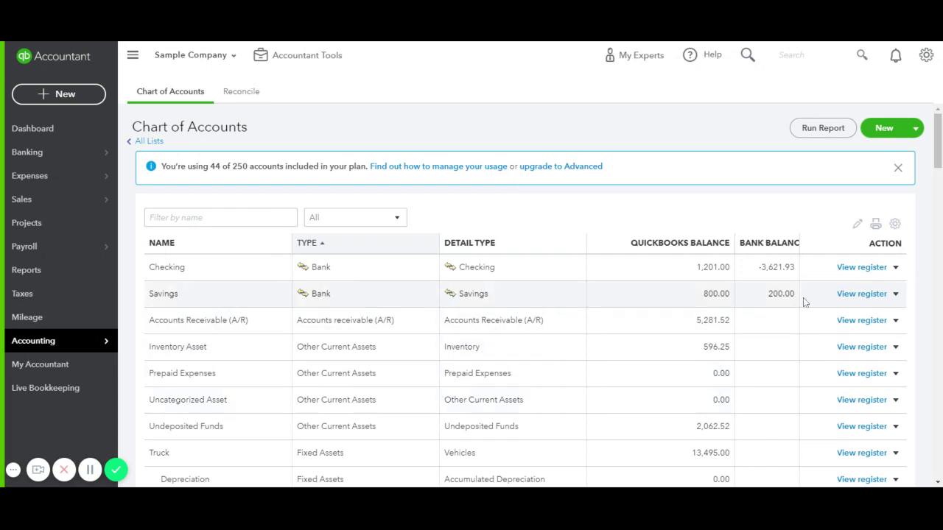
Step: Start a new Other Income account with detail type Other Miscellaneous Income, selecting its suggested name
click(885, 131)
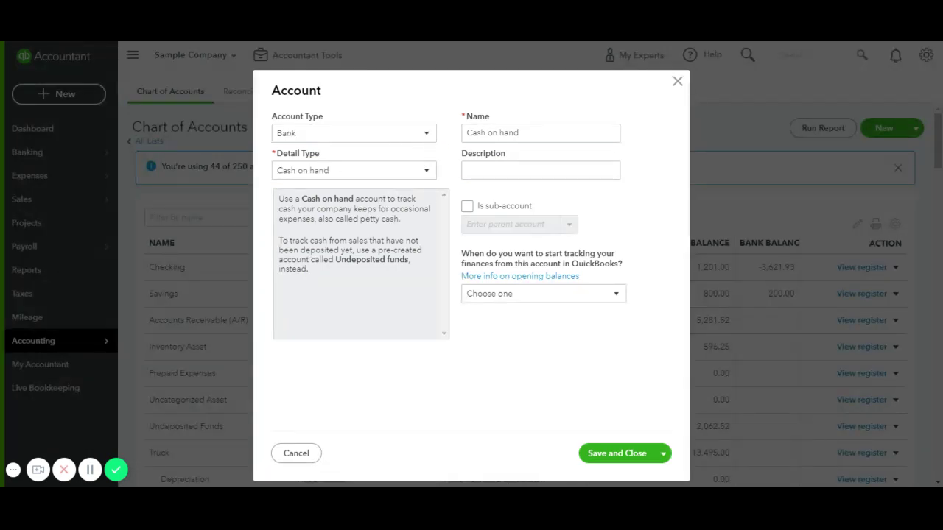
click(426, 133)
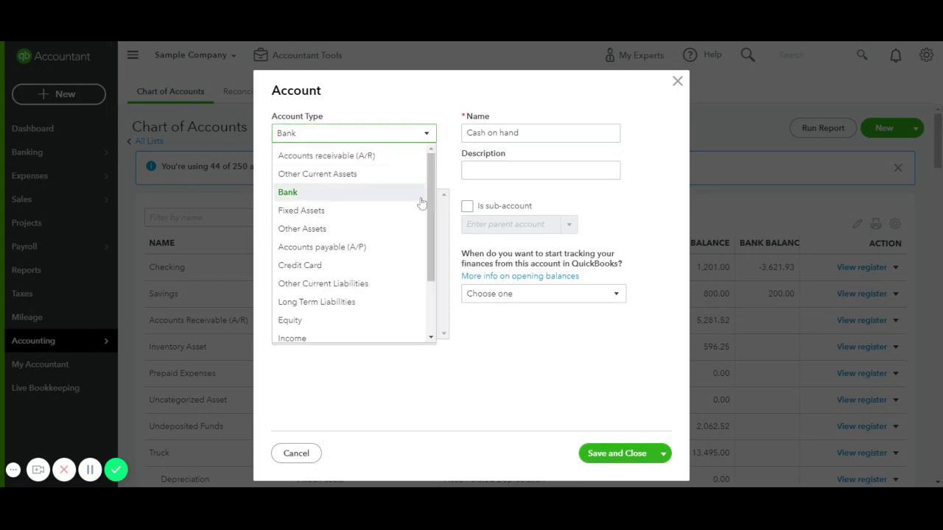
drag(433, 199, 438, 232)
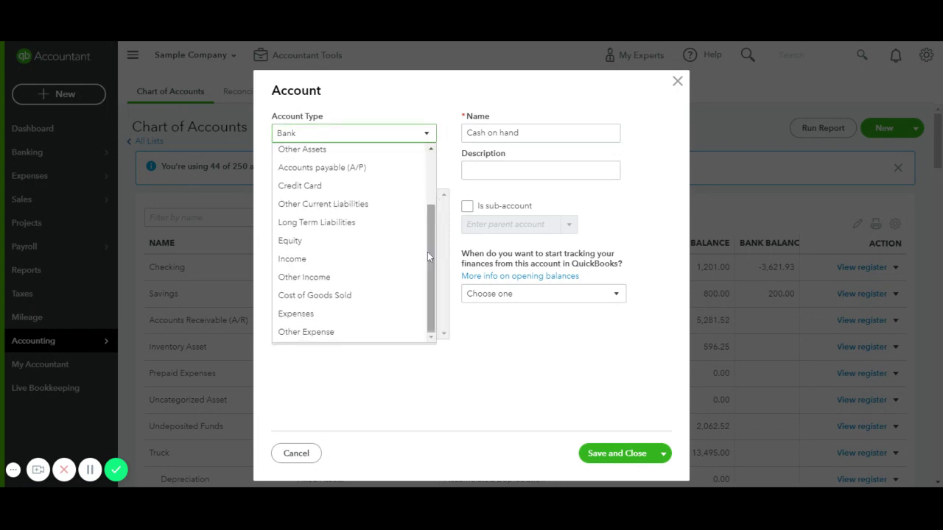
click(331, 274)
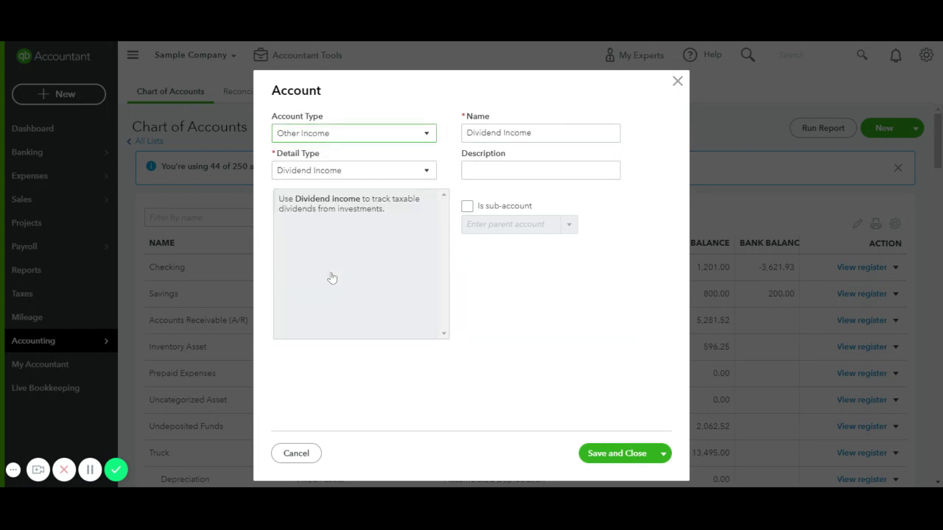
click(426, 171)
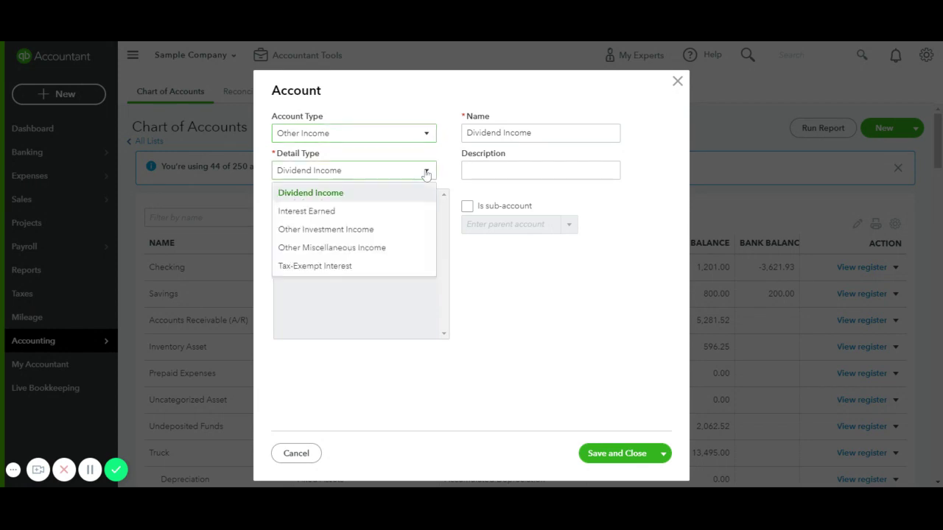
click(378, 250)
click(589, 133)
drag(589, 133, 441, 134)
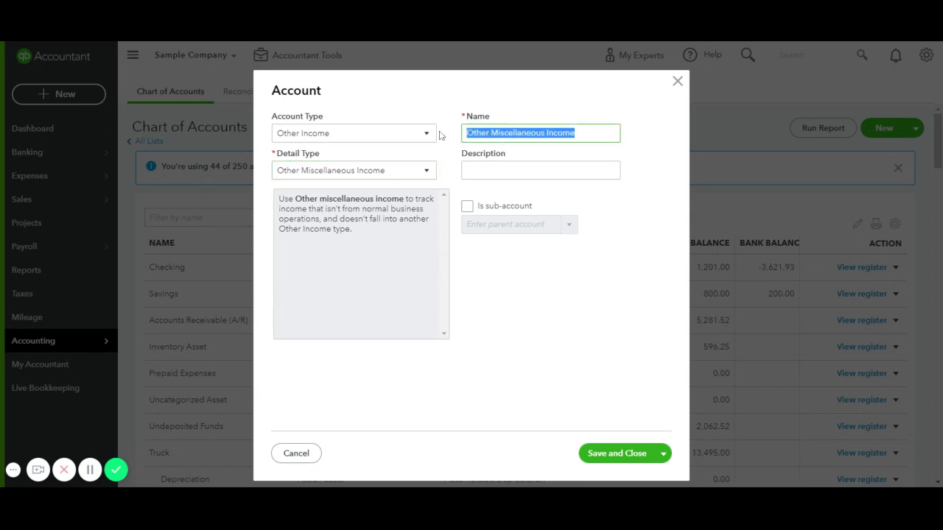
Step: Name the account 'EIDL Forgivable Grante-Non-taxable' and save and close it
text(E)
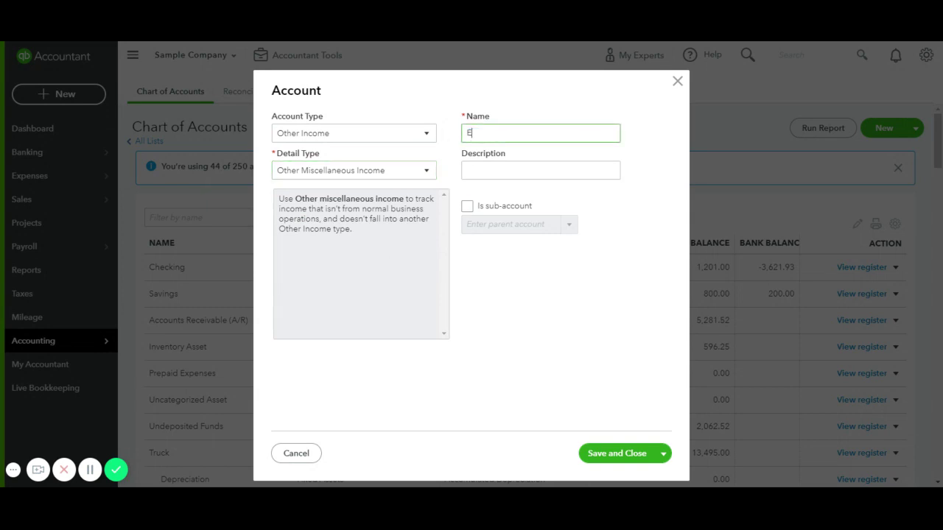
text(ID)
text(L Forgo)
text(vab)
text(le Grant)
text(e-Non-taxable)
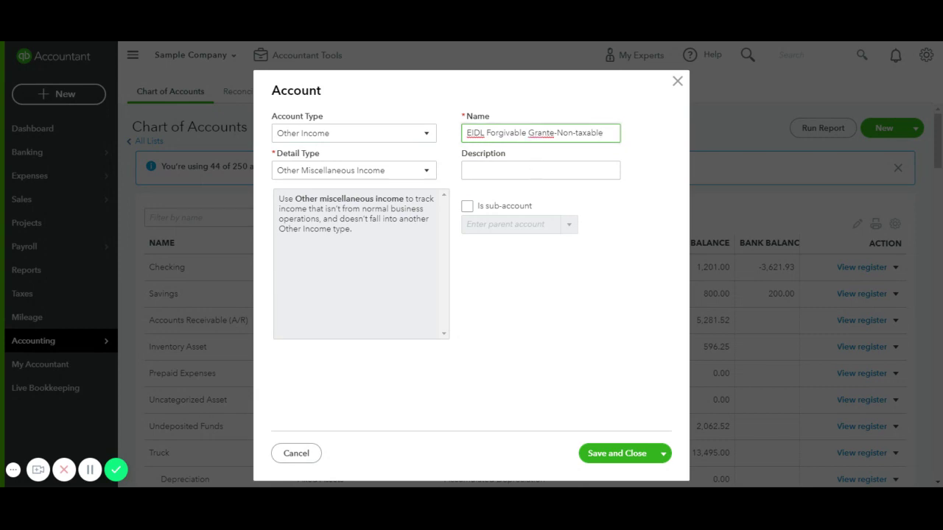
click(634, 453)
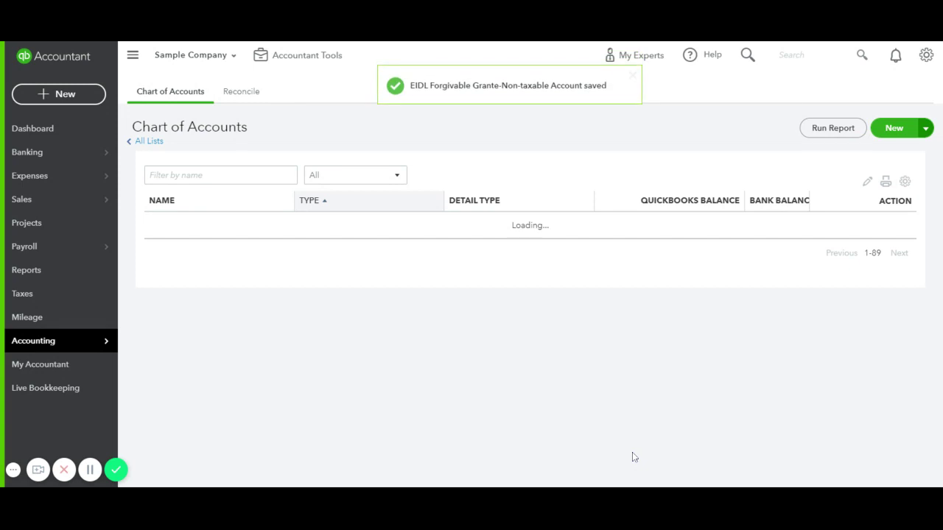
Step: Scroll down the chart to the Other Income section to find the new EIDL account
scroll(496, 337, down, 2)
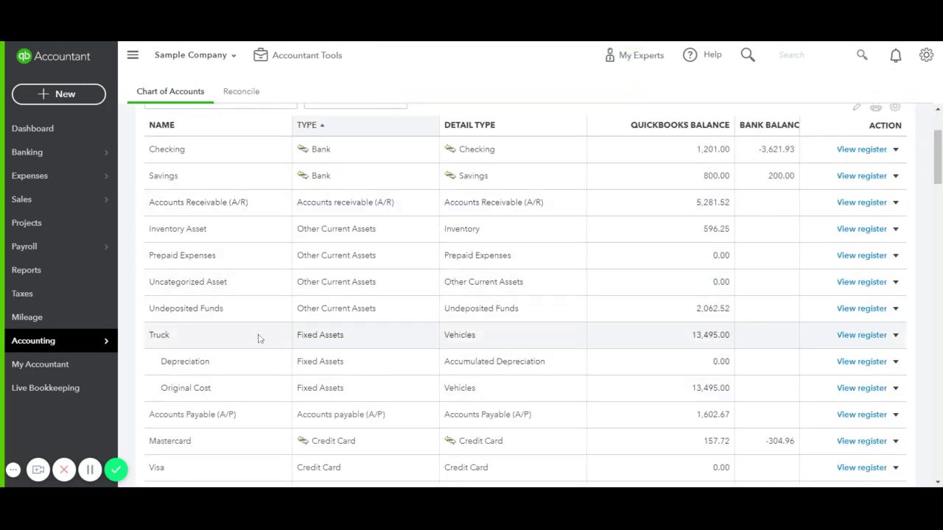
scroll(259, 345, down, 2)
scroll(267, 354, down, 1)
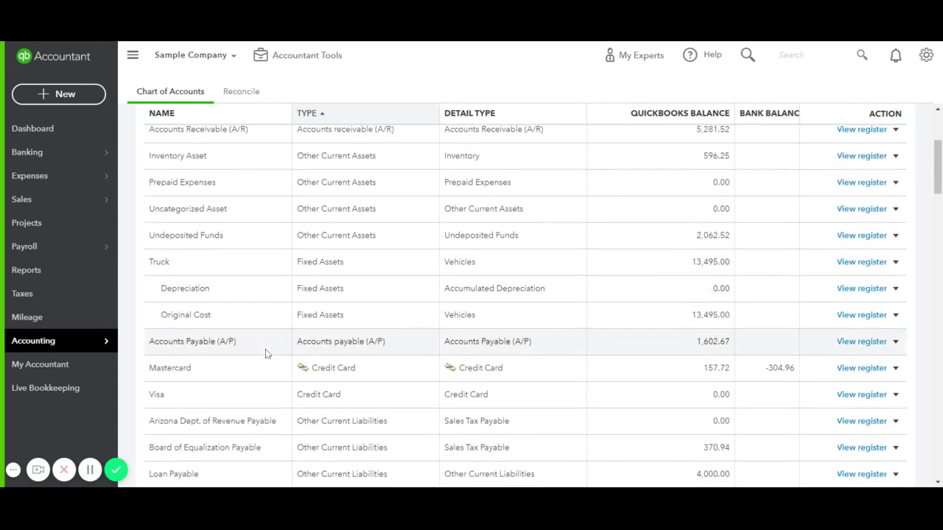
scroll(267, 354, down, 2)
scroll(267, 354, down, 5)
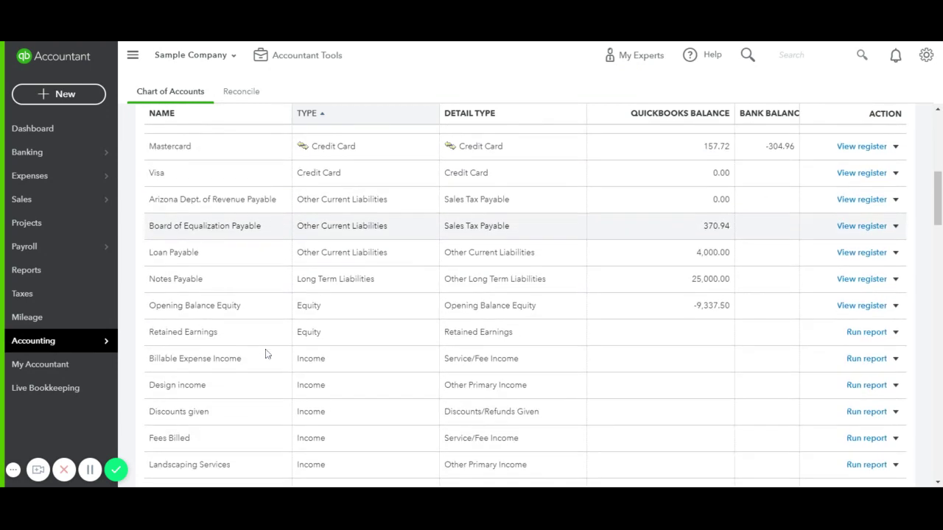
scroll(266, 348, down, 5)
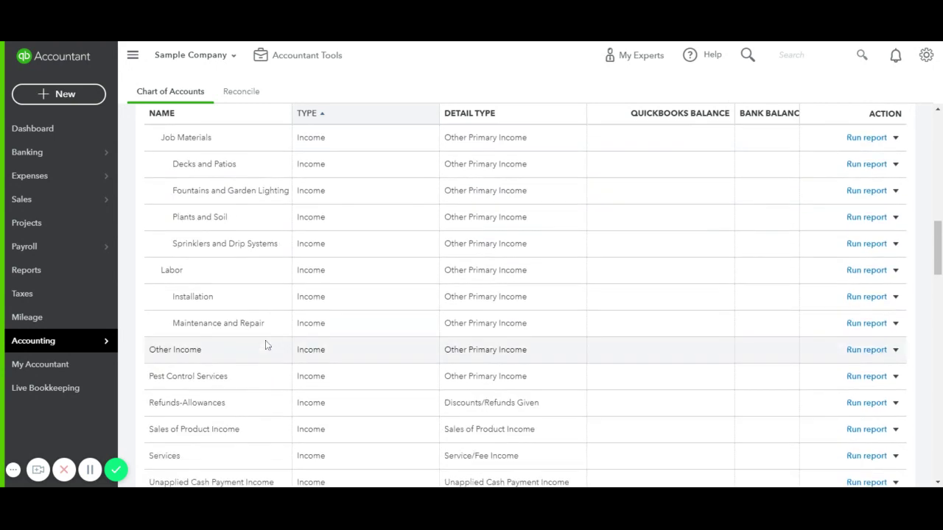
scroll(266, 344, down, 5)
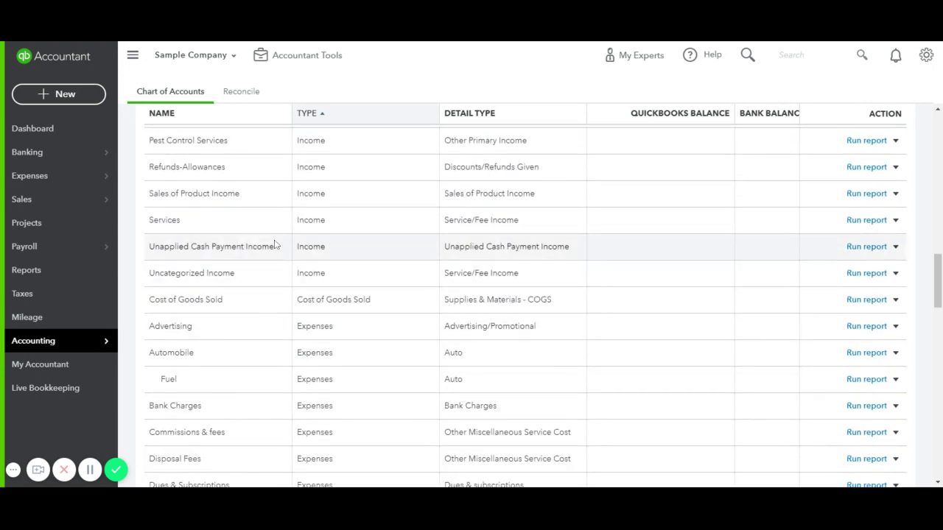
scroll(301, 321, down, 3)
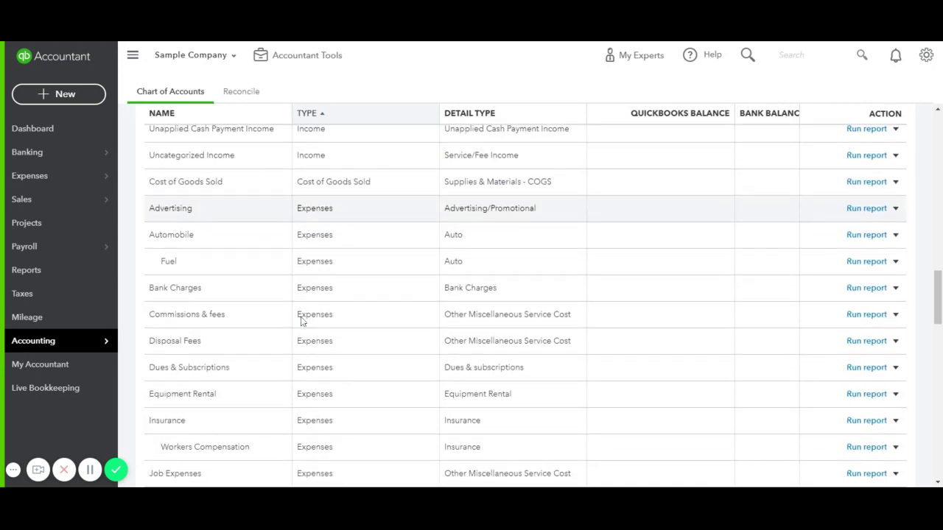
scroll(301, 322, down, 4)
scroll(300, 322, down, 4)
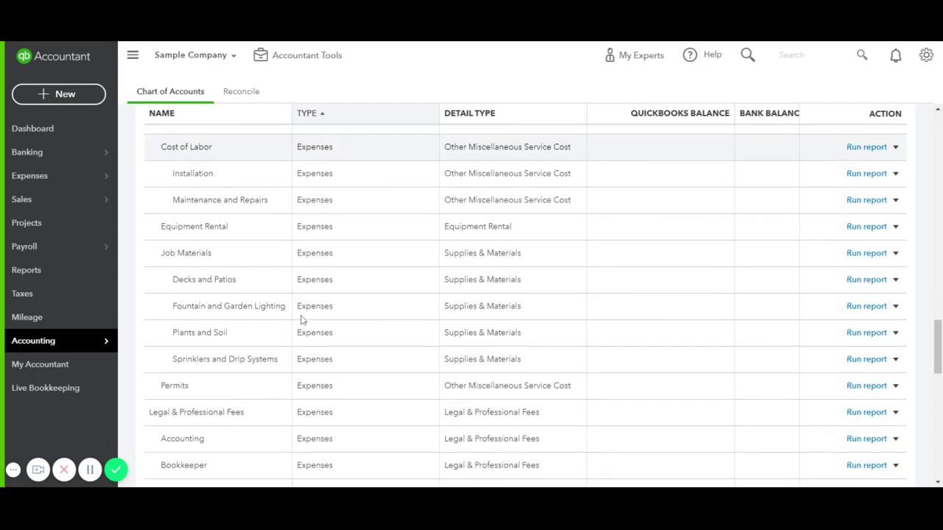
scroll(301, 322, down, 7)
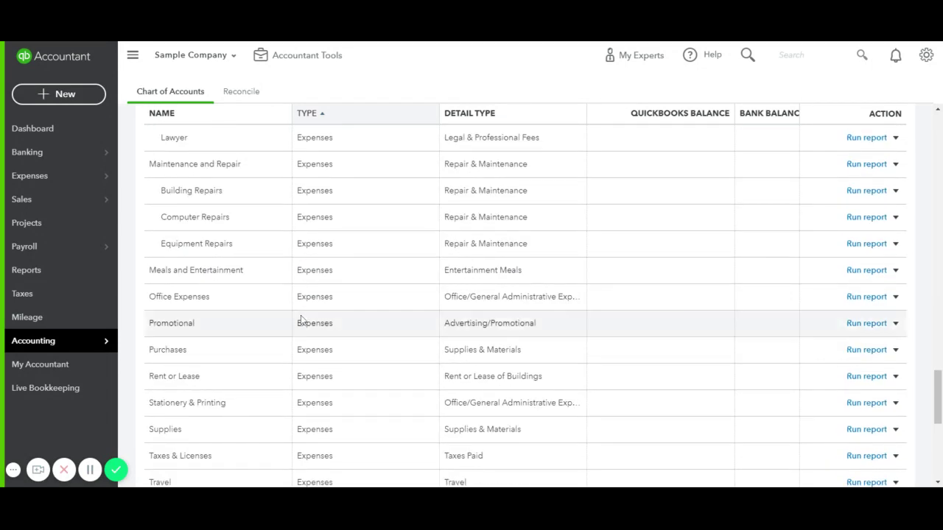
scroll(301, 322, down, 8)
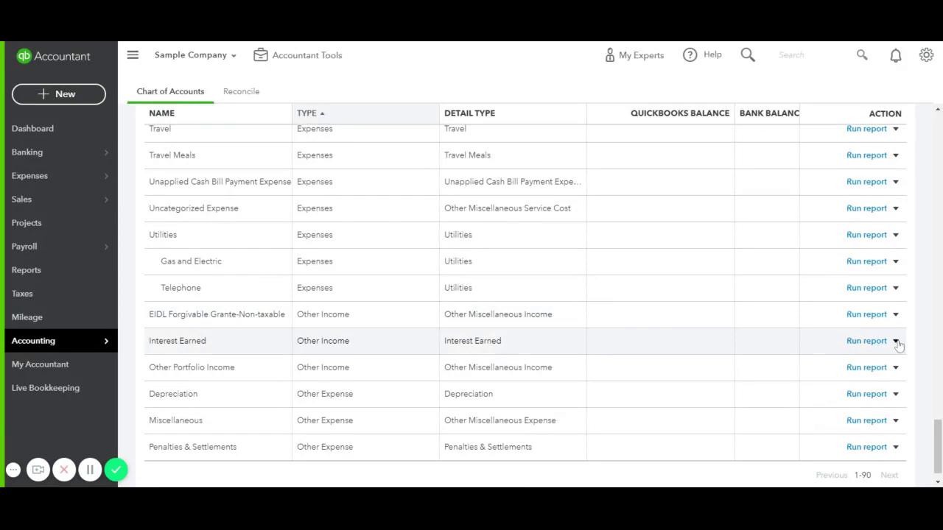
Step: Edit the EIDL account, deleting the stray 'e' to rename it 'EIDL Forgivable Grant-Non-taxable', and save
click(896, 314)
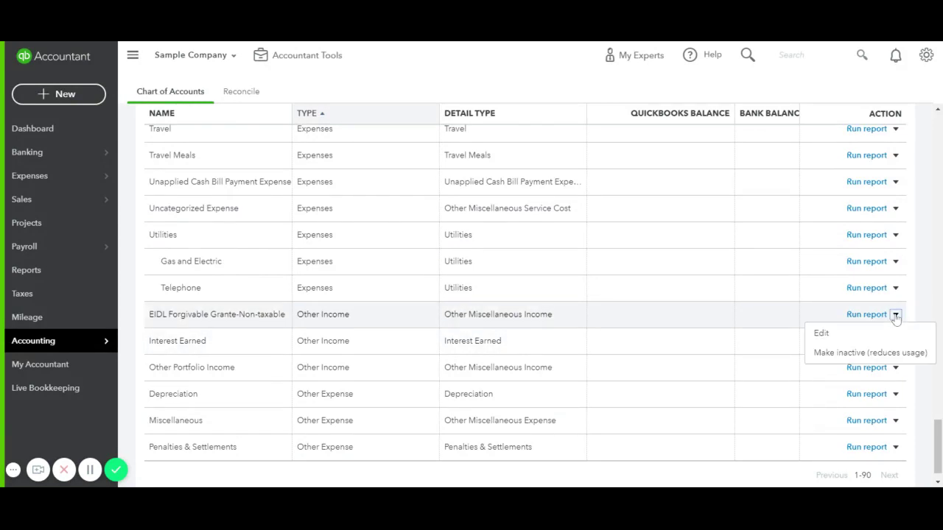
click(856, 335)
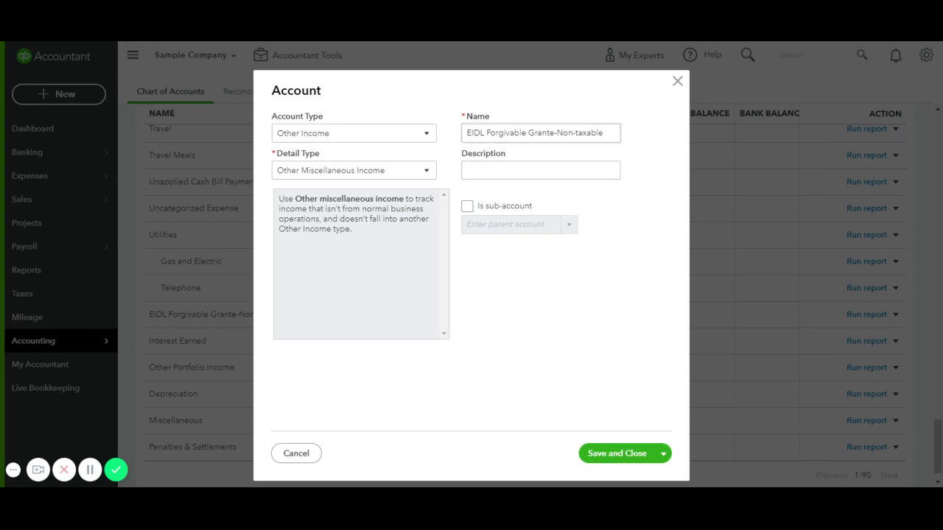
triple_click(537, 132)
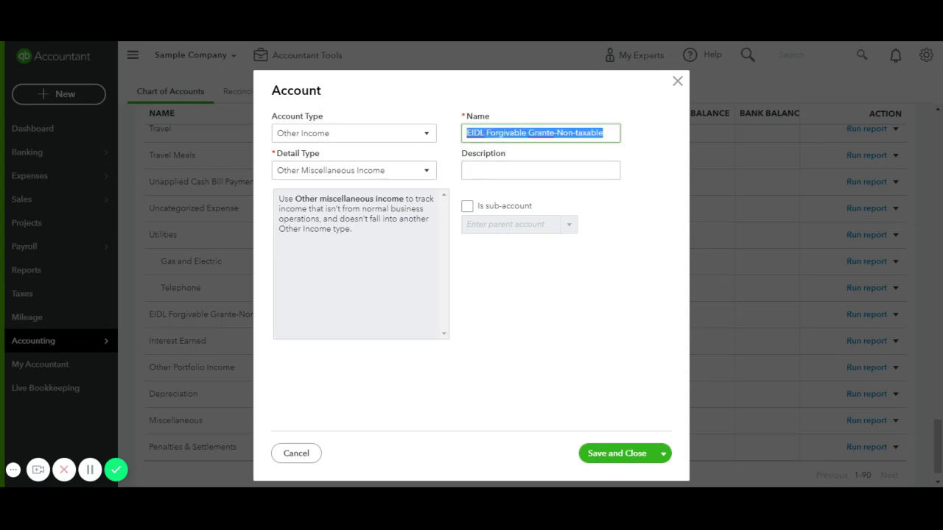
click(466, 132)
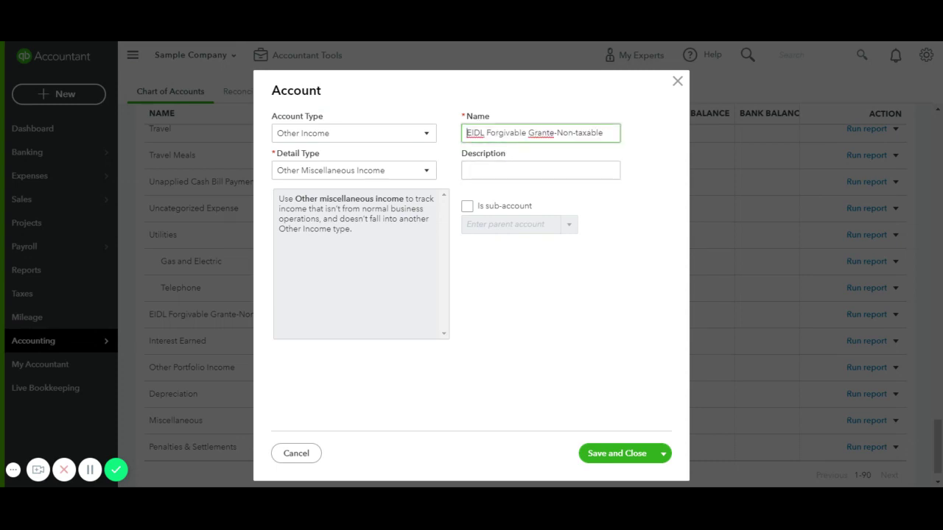
key(BackSpace)
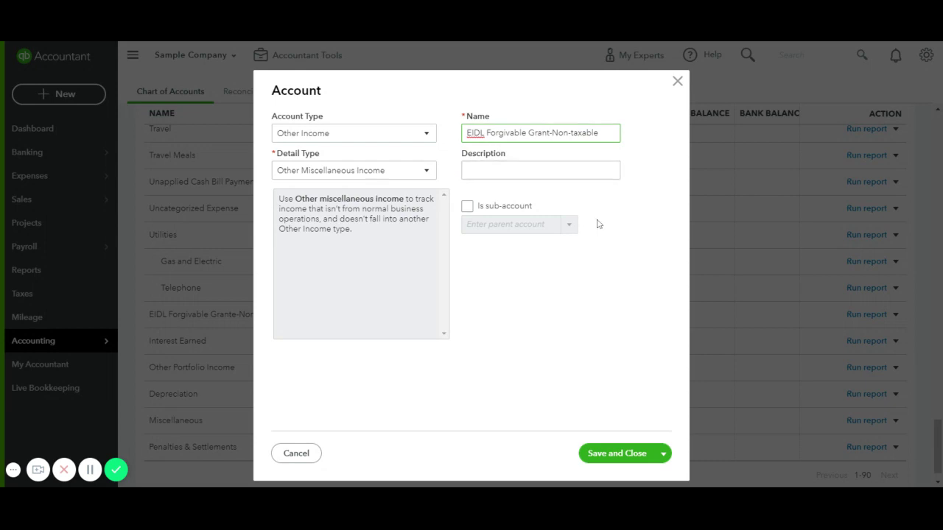
click(630, 453)
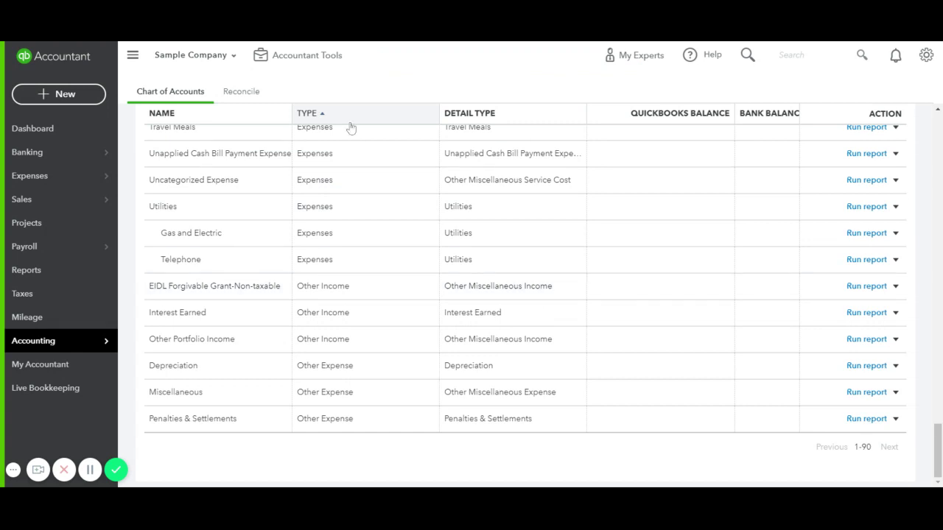
click(84, 103)
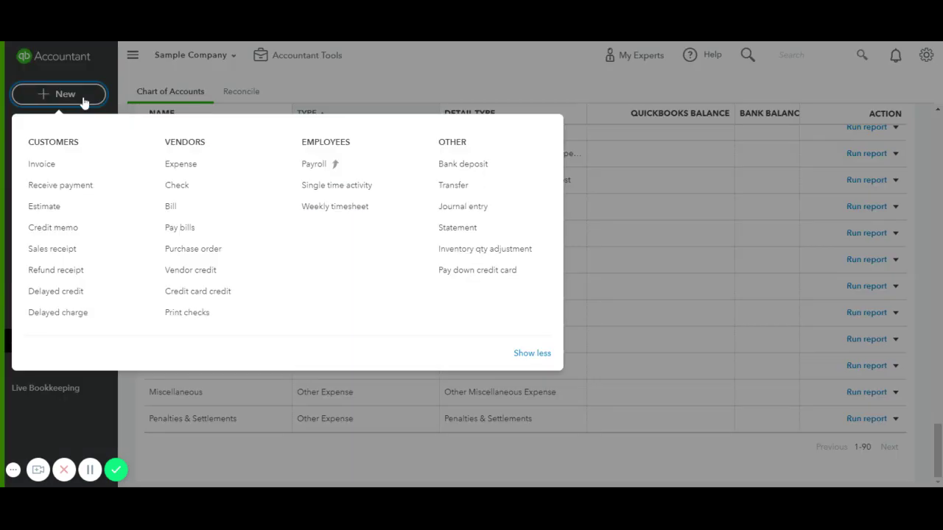
click(477, 167)
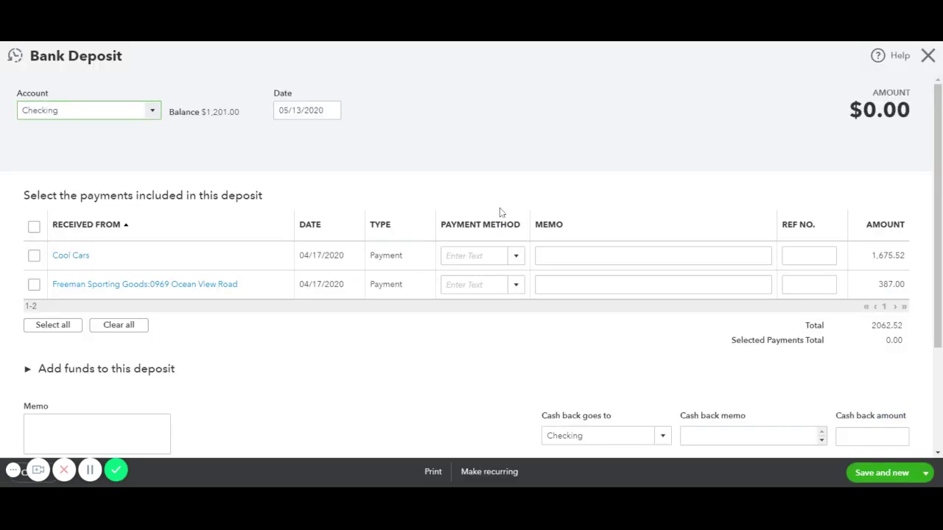
scroll(427, 214, down, 3)
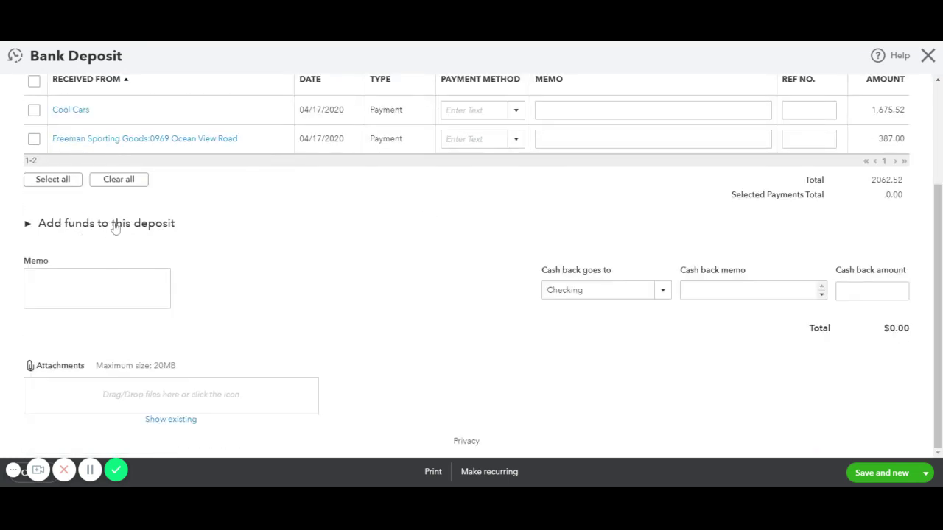
scroll(118, 228, up, 3)
scroll(192, 234, down, 3)
scroll(126, 221, up, 2)
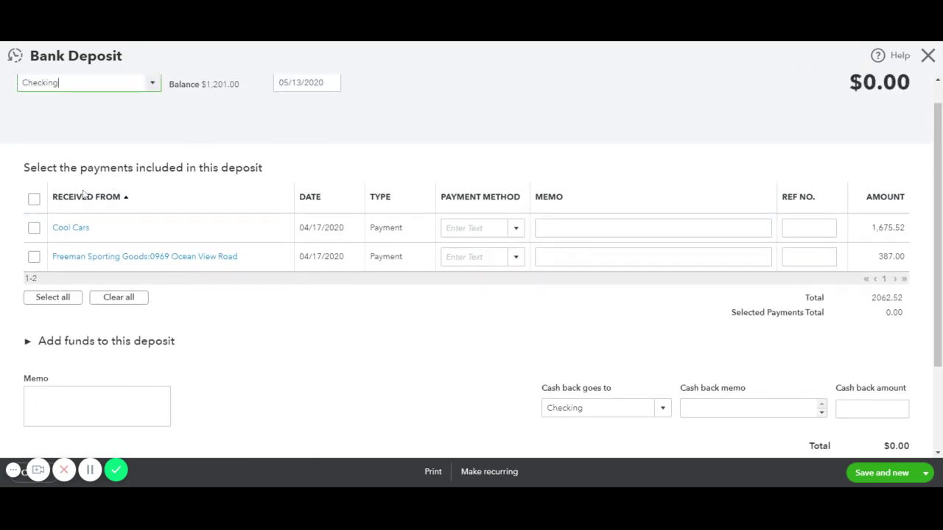
click(927, 56)
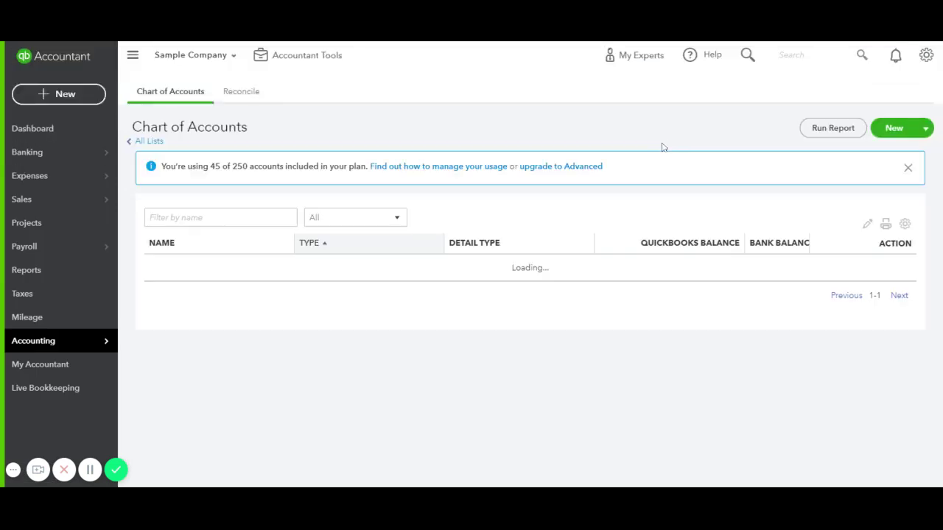
Step: Start a new bank deposit into Checking and expand its 'Add funds to this deposit' section
scroll(493, 300, down, 2)
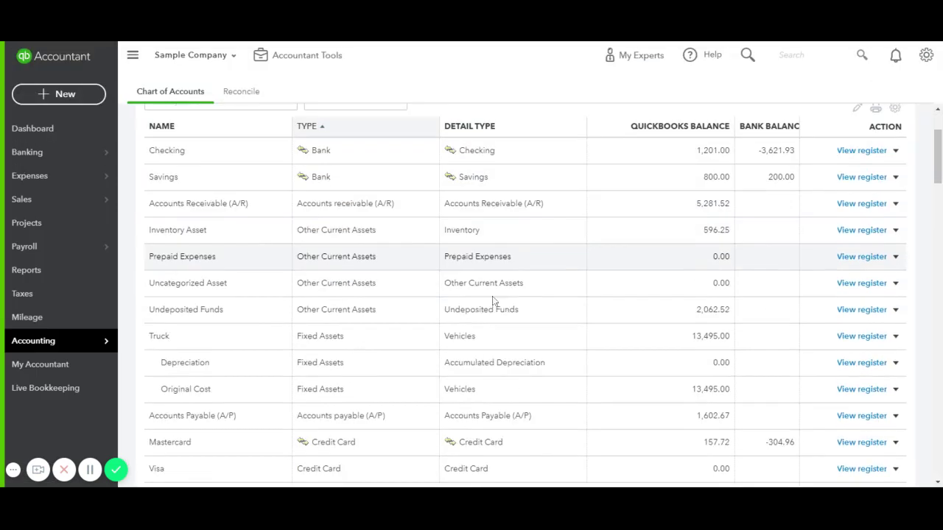
scroll(253, 294, down, 1)
scroll(236, 361, down, 10)
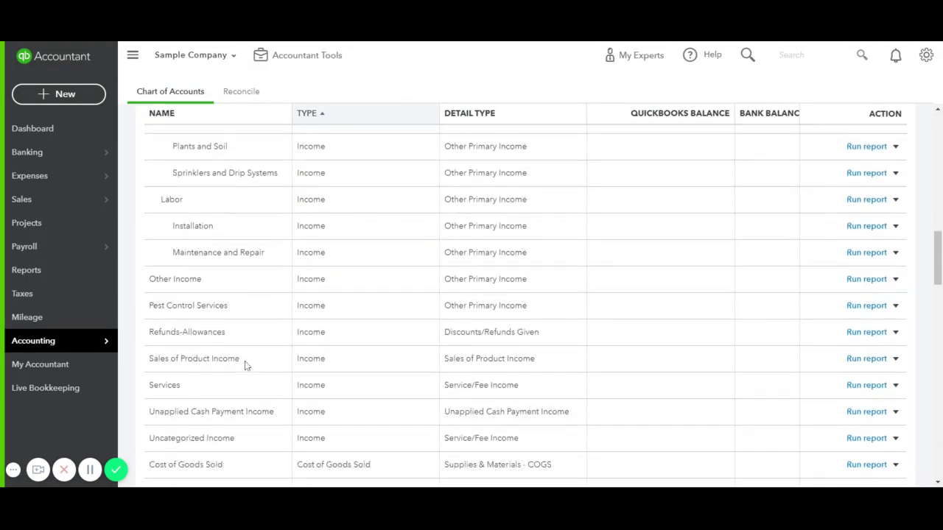
scroll(247, 366, down, 7)
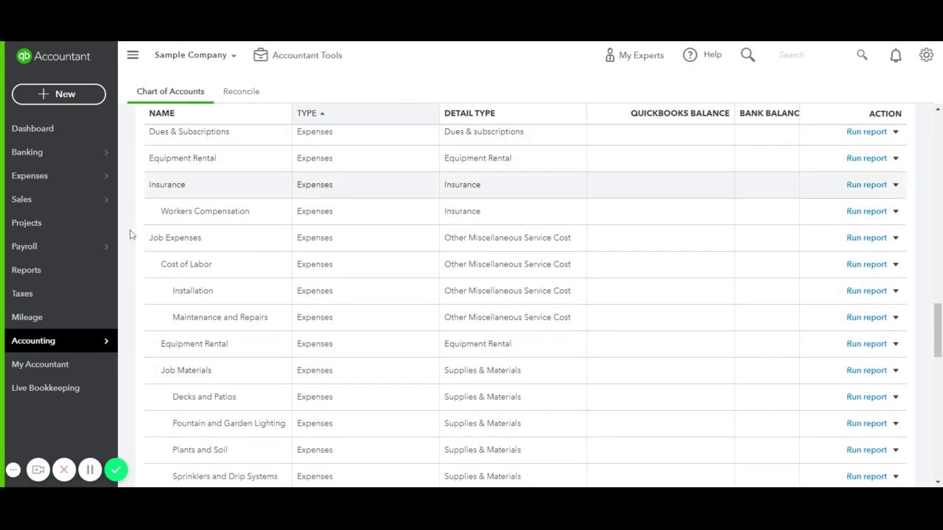
click(79, 97)
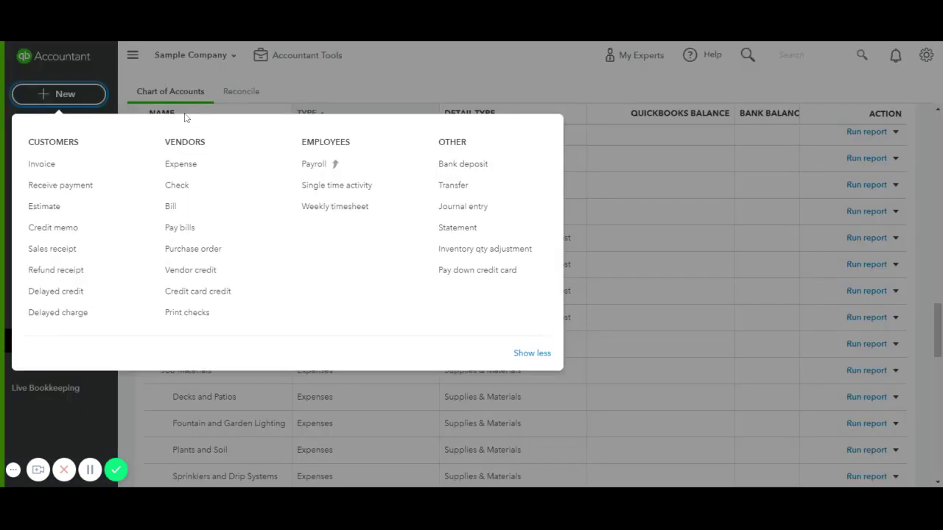
click(469, 169)
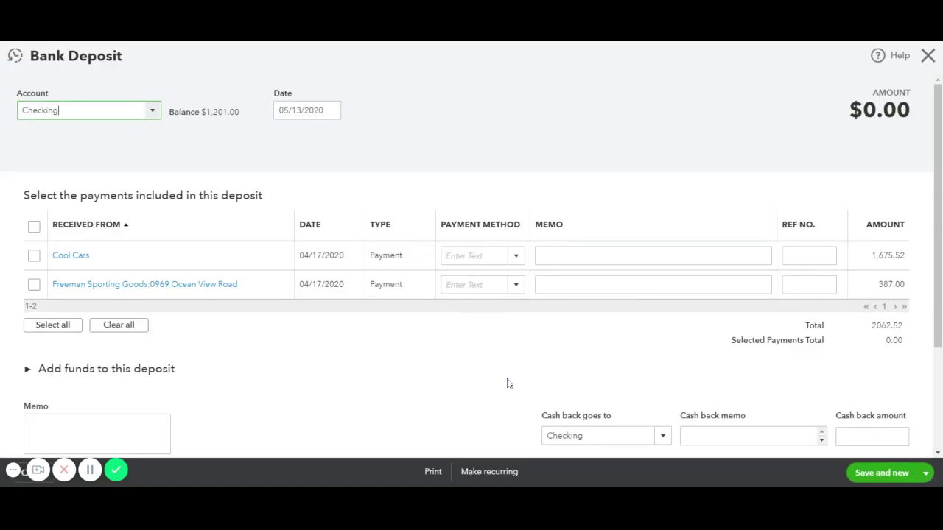
scroll(346, 353, down, 2)
click(153, 254)
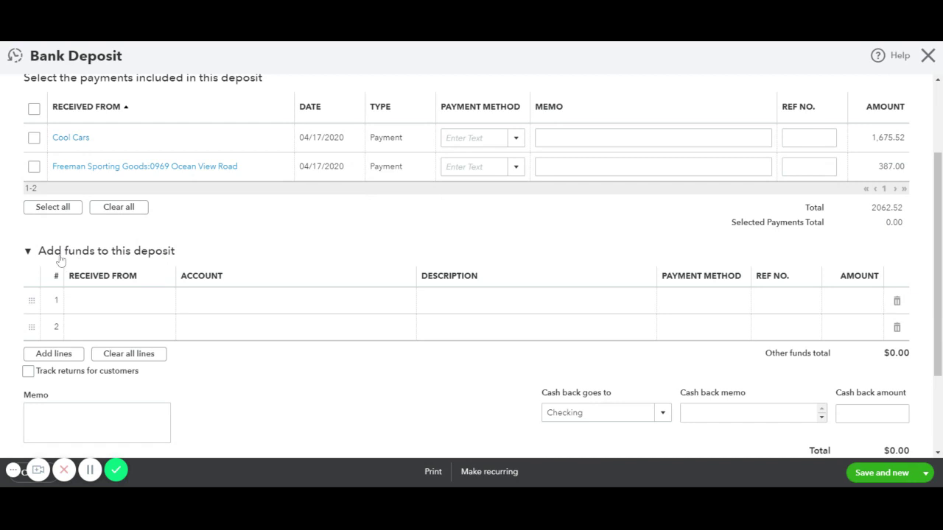
Step: Set line 1's account to EIDL Forgivable Grant-Non-taxable by searching 'Ei'
click(193, 303)
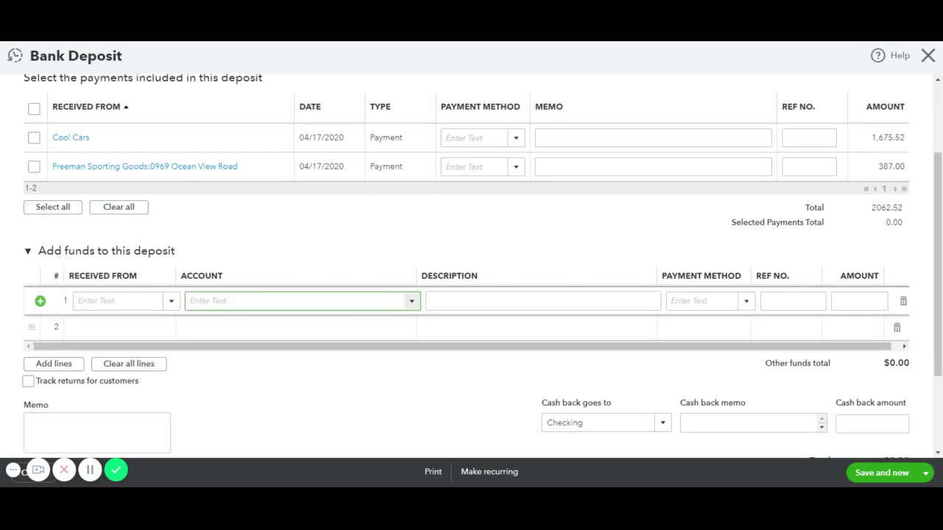
text(Ei)
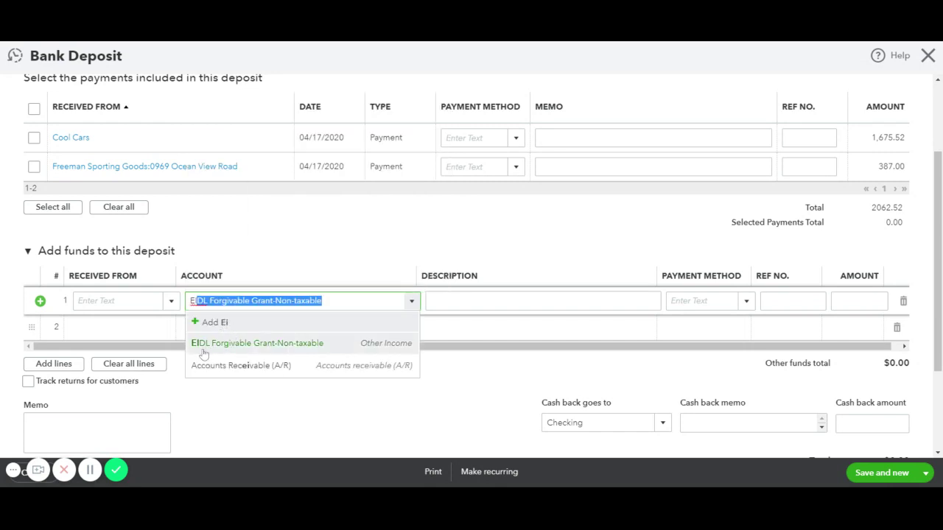
click(286, 350)
scroll(560, 379, up, 2)
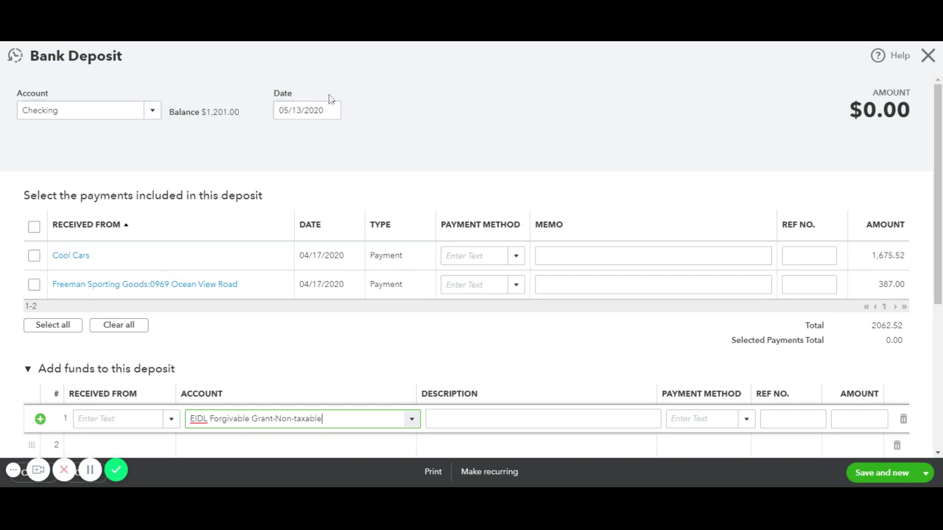
scroll(422, 111, down, 3)
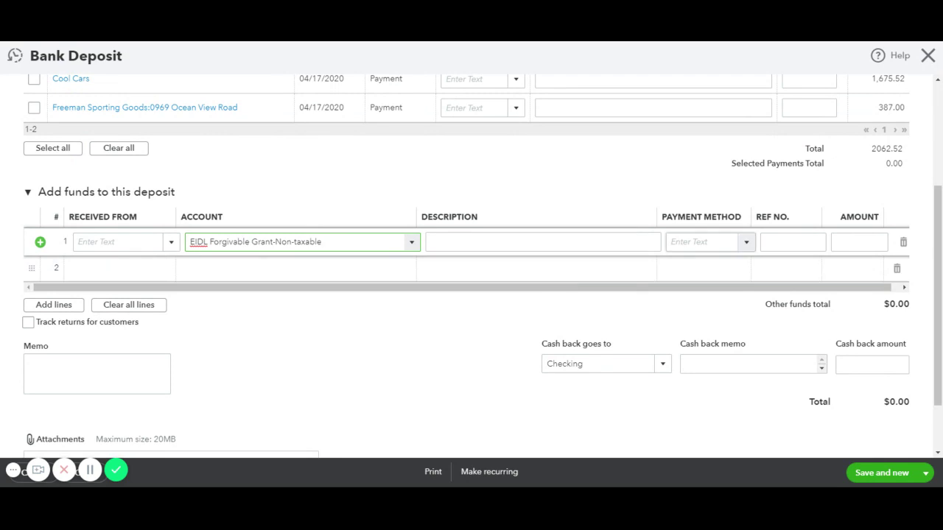
Step: Enter 5,000.00 as line 1's amount and save the deposit with Save and new
click(859, 241)
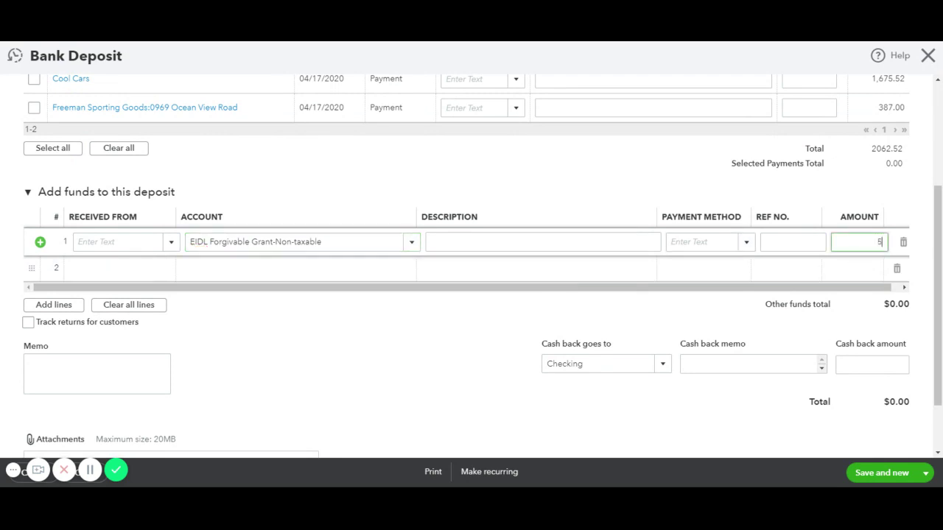
text(000)
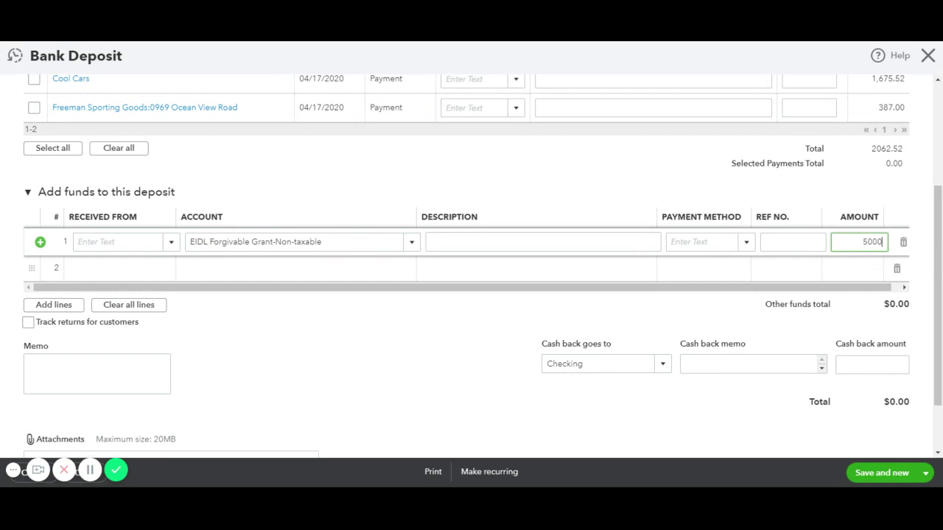
click(822, 249)
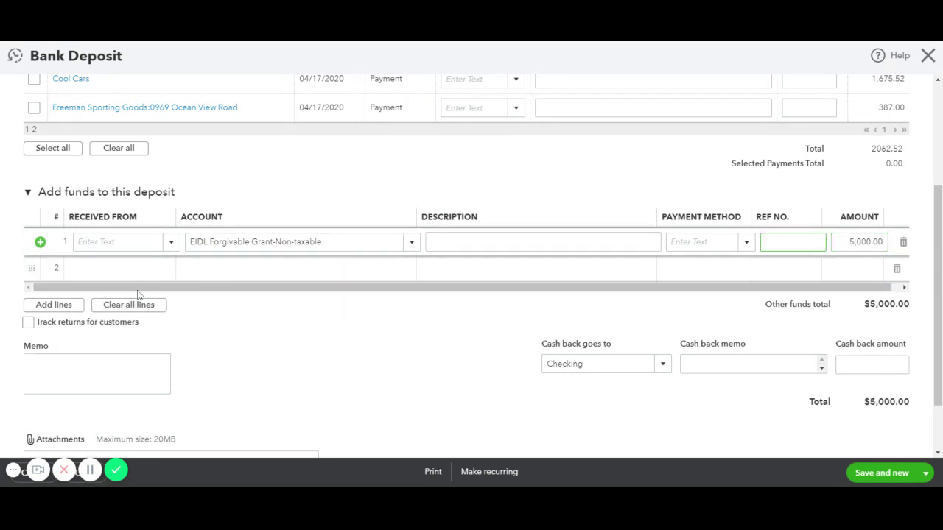
click(516, 241)
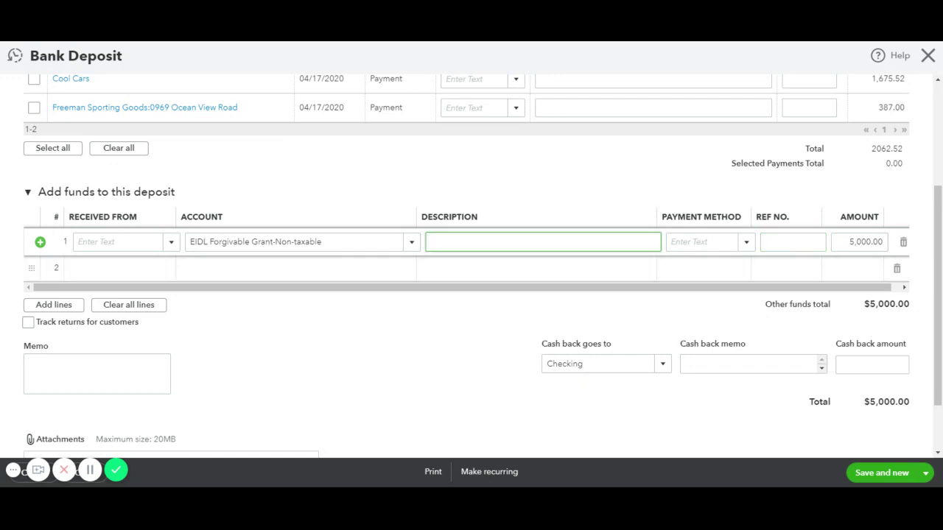
click(872, 475)
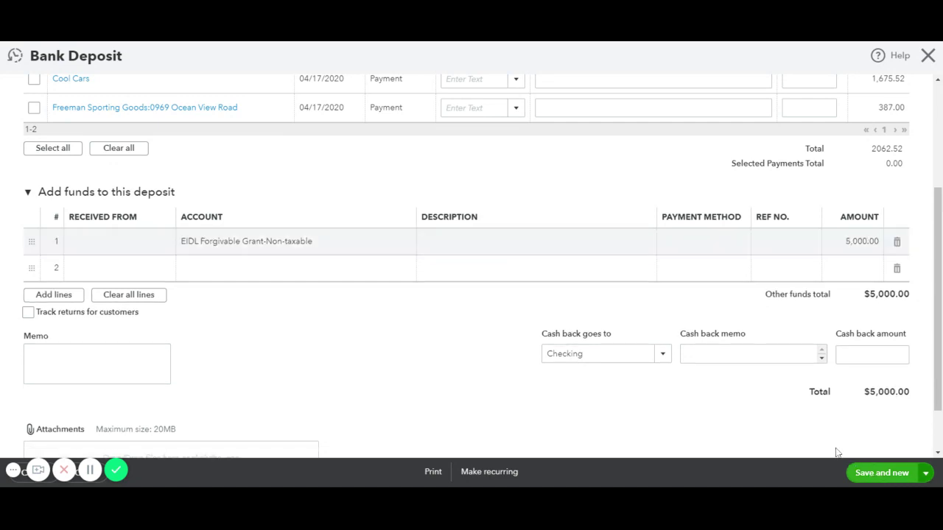